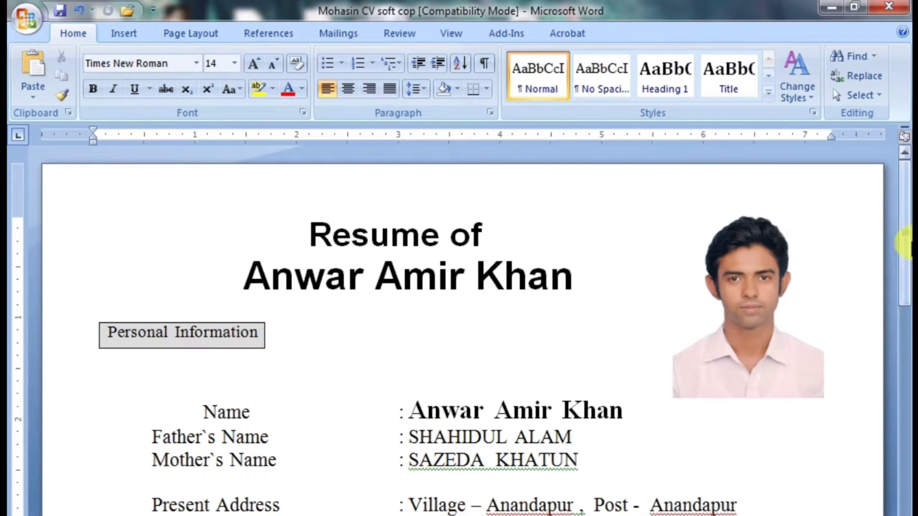
- Scroll to the bottom of the resume to show the References entry and Signature block
left_click_drag(904, 244, 905, 479)
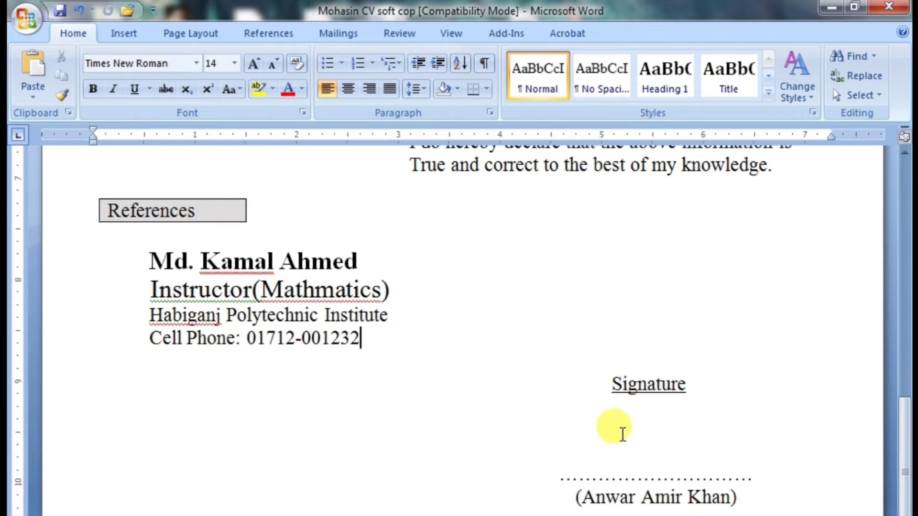
- Draw a 0.65" × 1.83" rectangle between the Signature heading and the dotted line
left_click(122, 37)
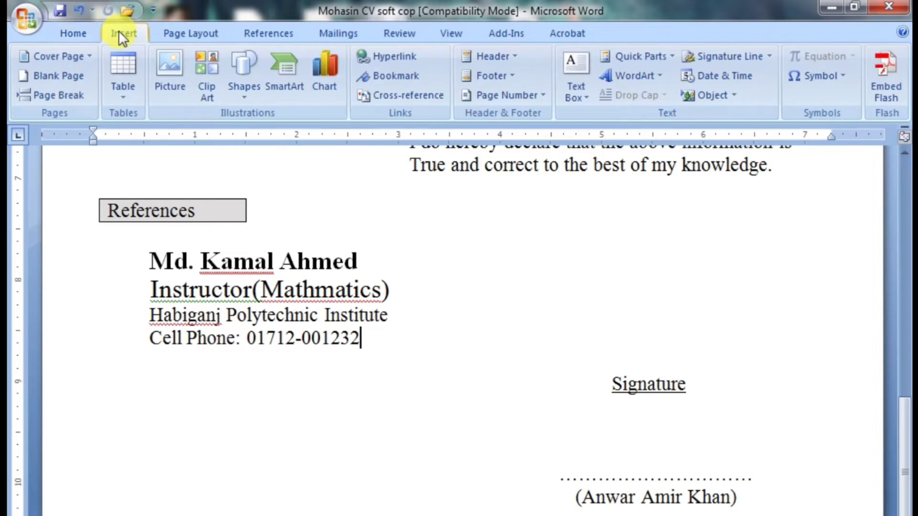
left_click(253, 91)
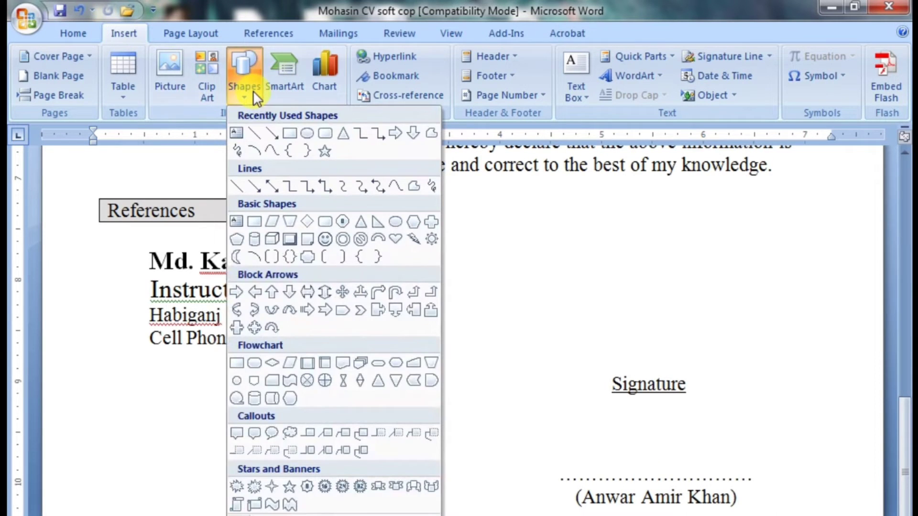
left_click(284, 135)
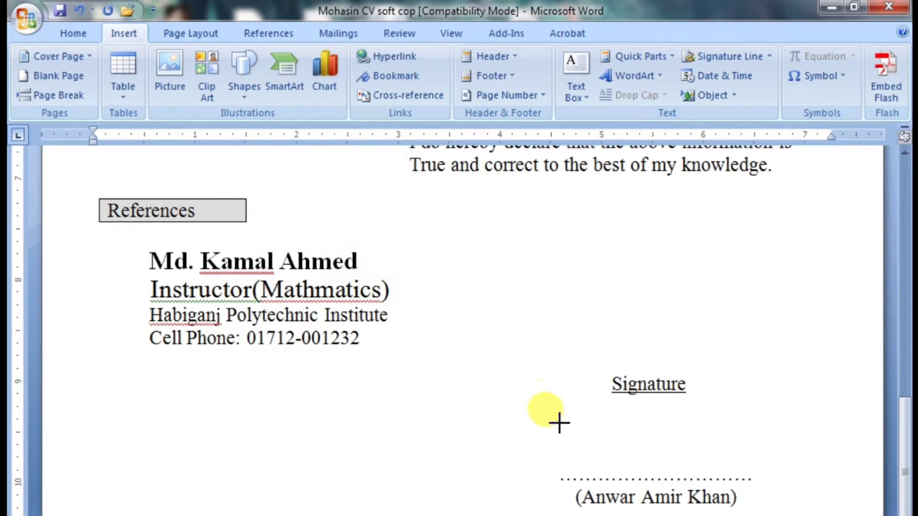
left_click_drag(560, 406, 747, 472)
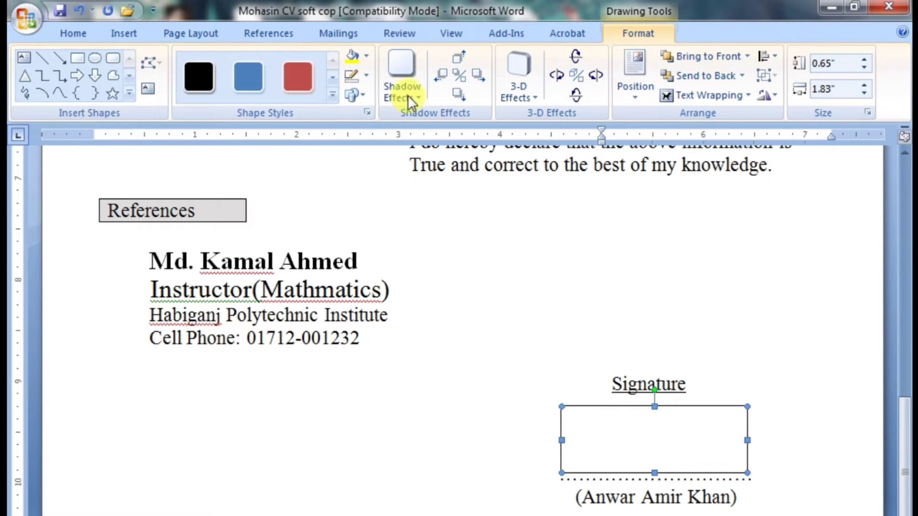
- Give the rectangle No Outline and convert it into a text box with Add Text
left_click(366, 79)
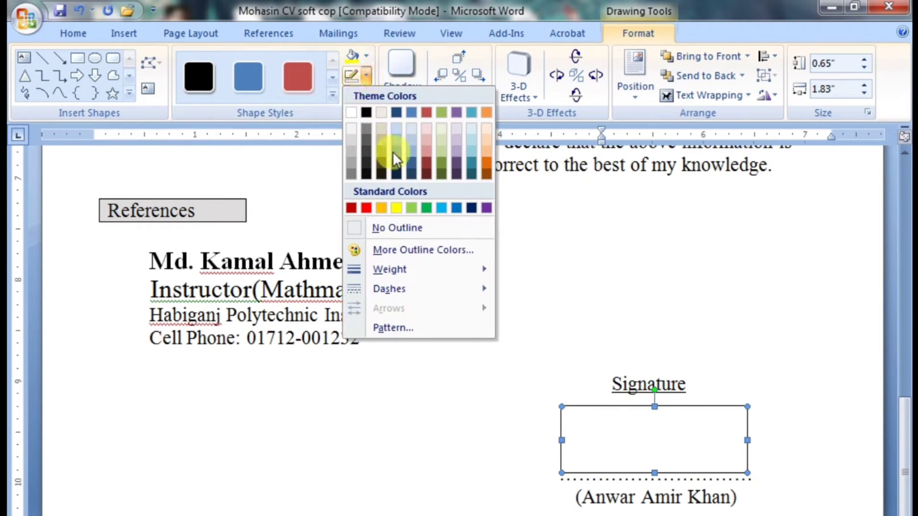
left_click(399, 229)
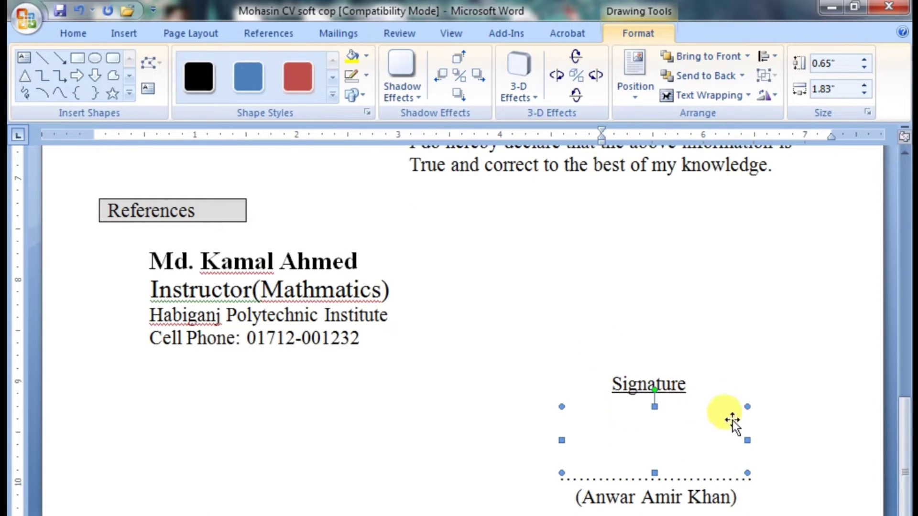
right_click(642, 434)
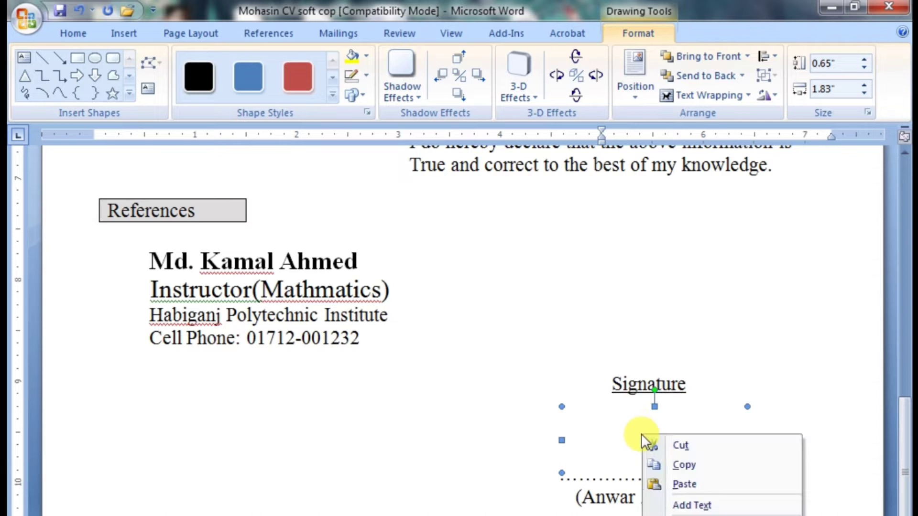
left_click(689, 506)
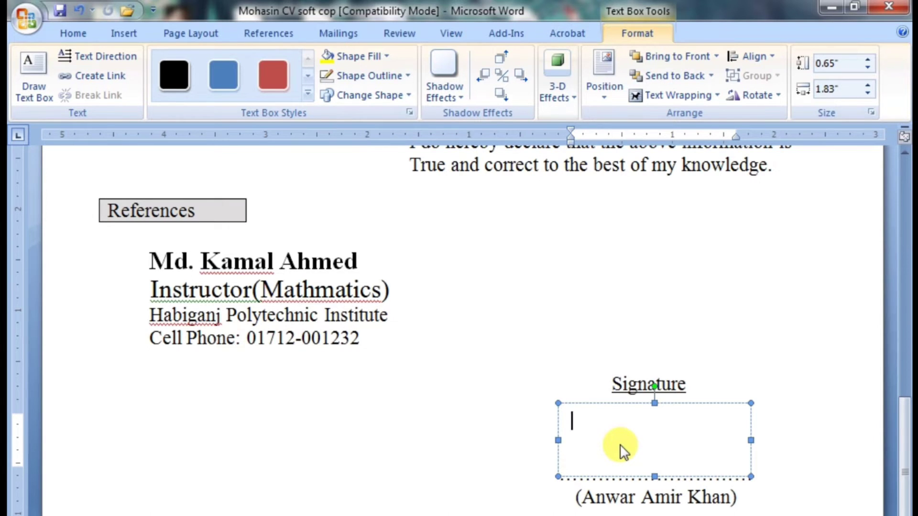
- Insert the Sign English picture from the Desktop into the text box, sized 0.44" × 1.63"
left_click(124, 33)
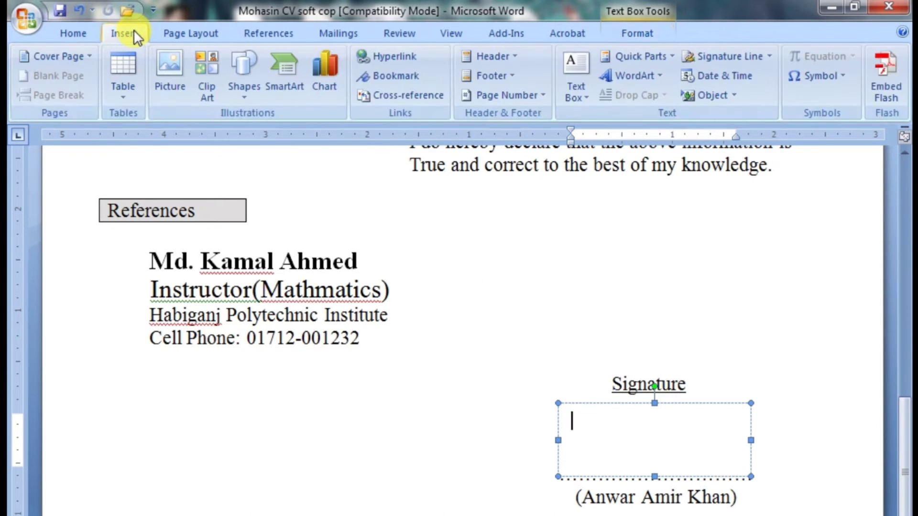
left_click(172, 66)
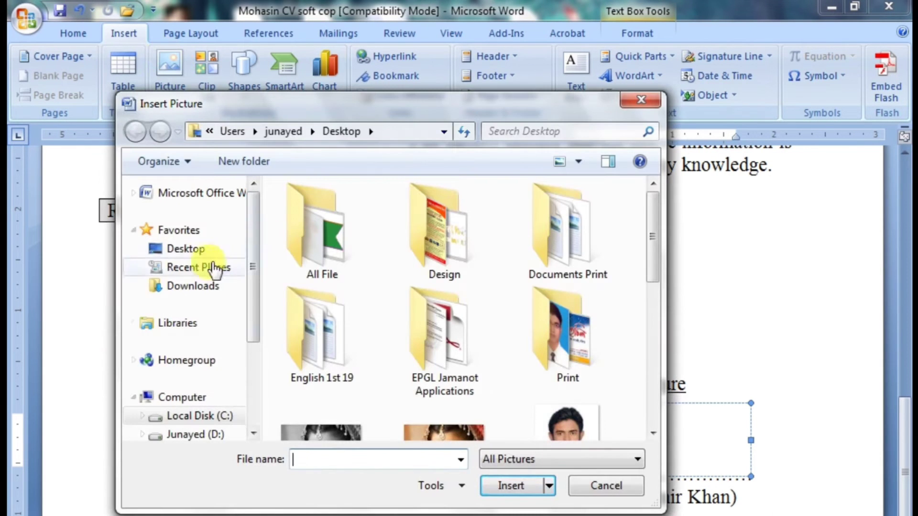
left_click(201, 249)
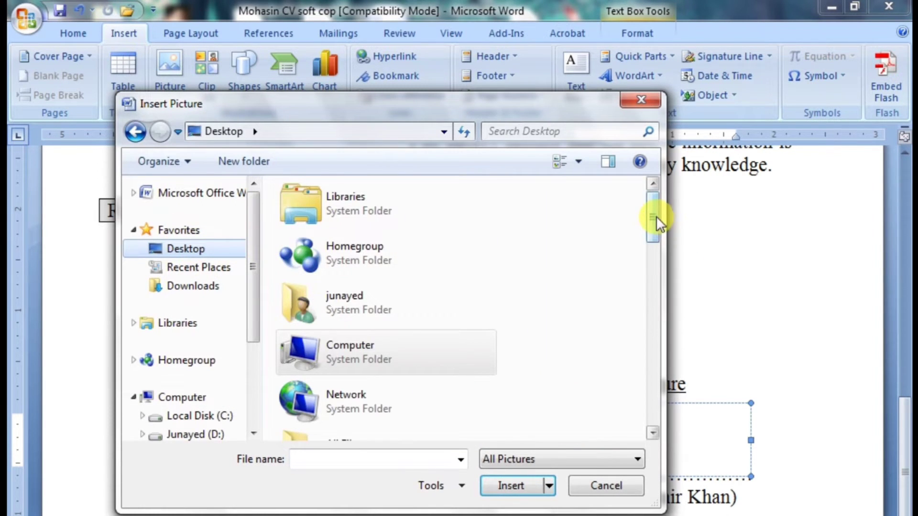
left_click_drag(657, 216, 654, 397)
left_click(344, 310)
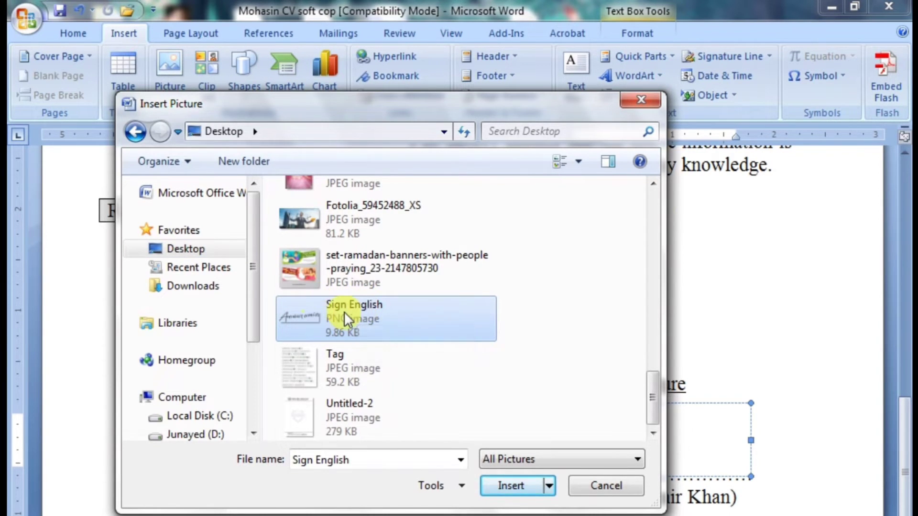
left_click(512, 486)
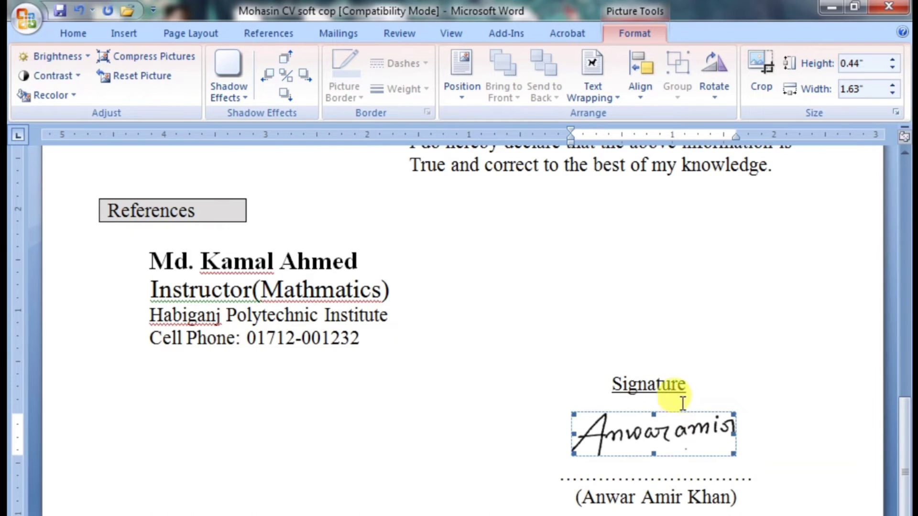
- Nudge the signature box down two steps onto the dotted line and set it to Send Behind Text
left_click(651, 406)
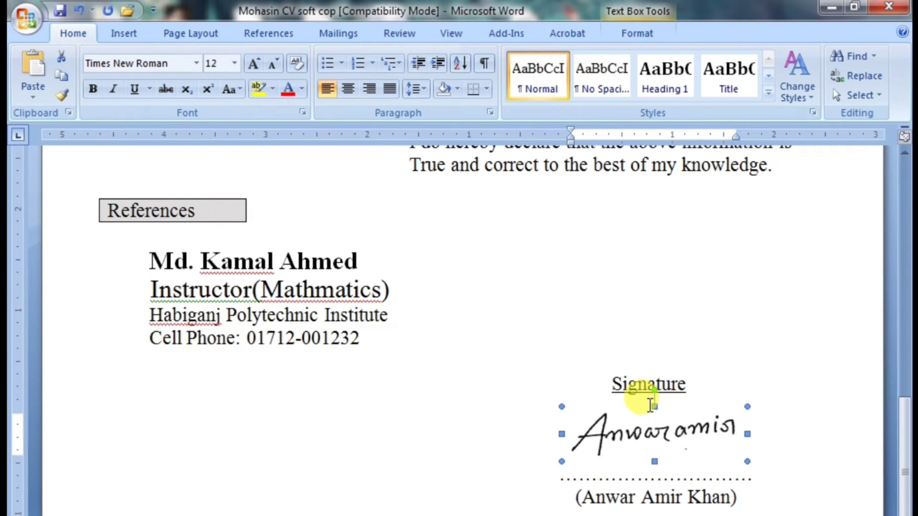
key("Down")
key("Down")
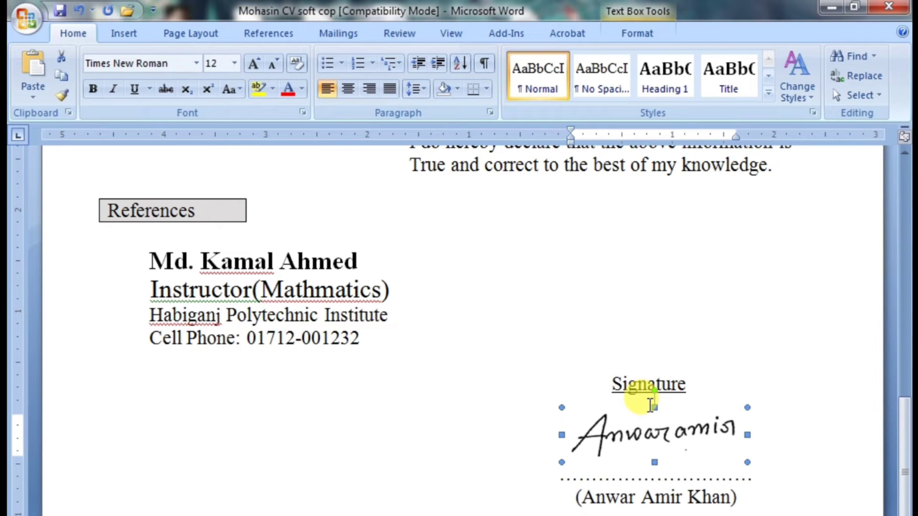
key("Down")
key("Down")
key("Down")
key("Down")
key("Down")
key("Down")
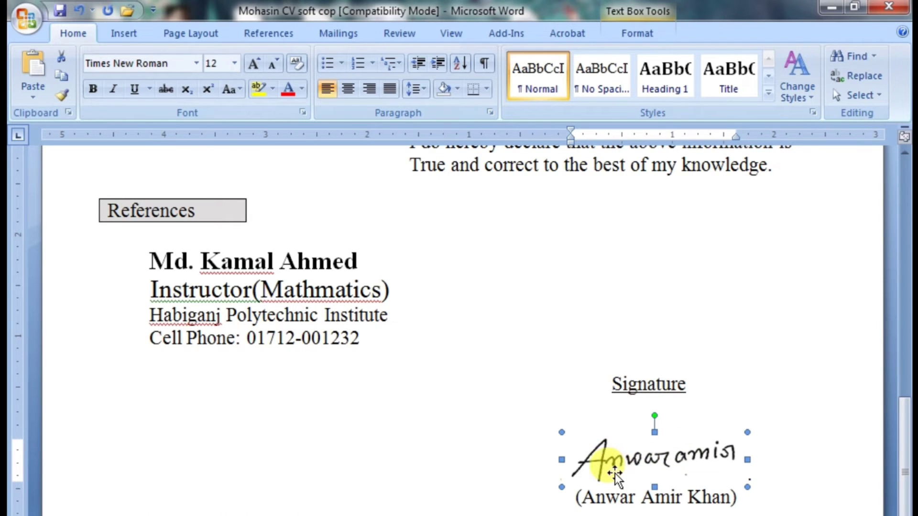
right_click(612, 433)
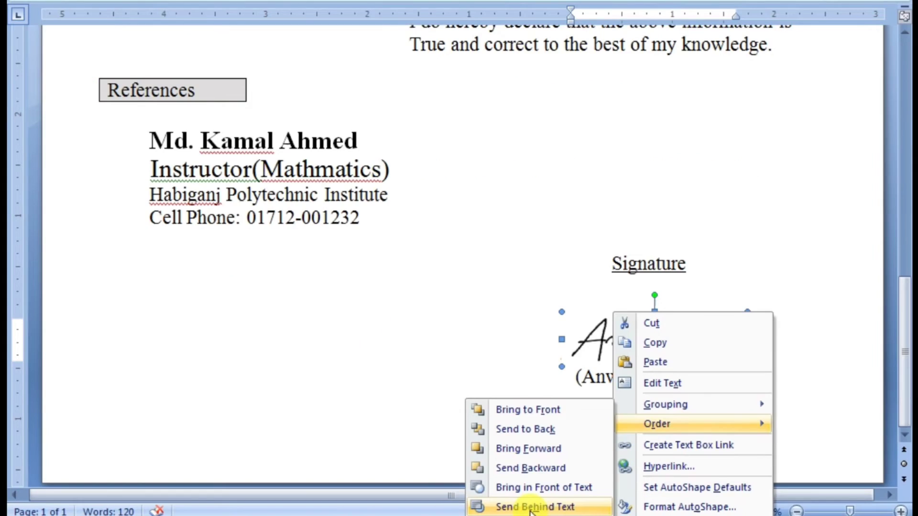
left_click(531, 509)
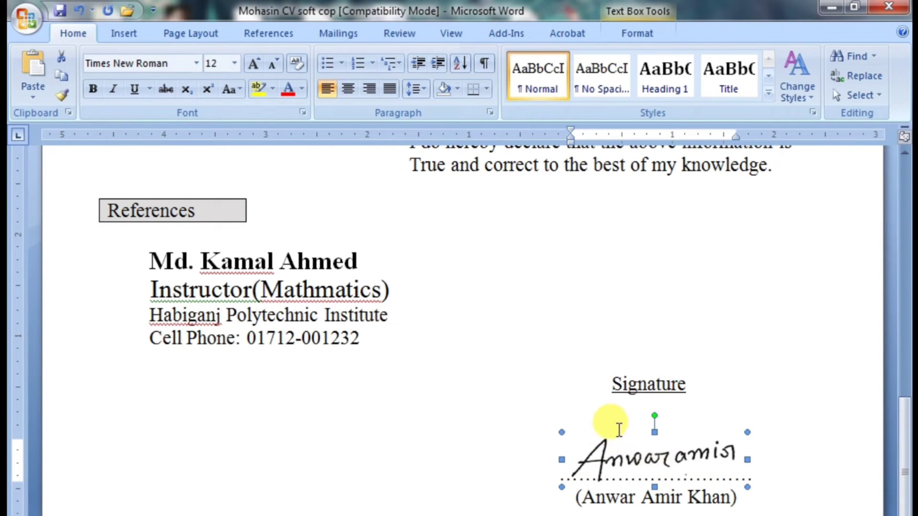
- Enlarge the signature box leftward and downward from its bottom-left handle so it spans more of the dotted line
left_click(766, 468)
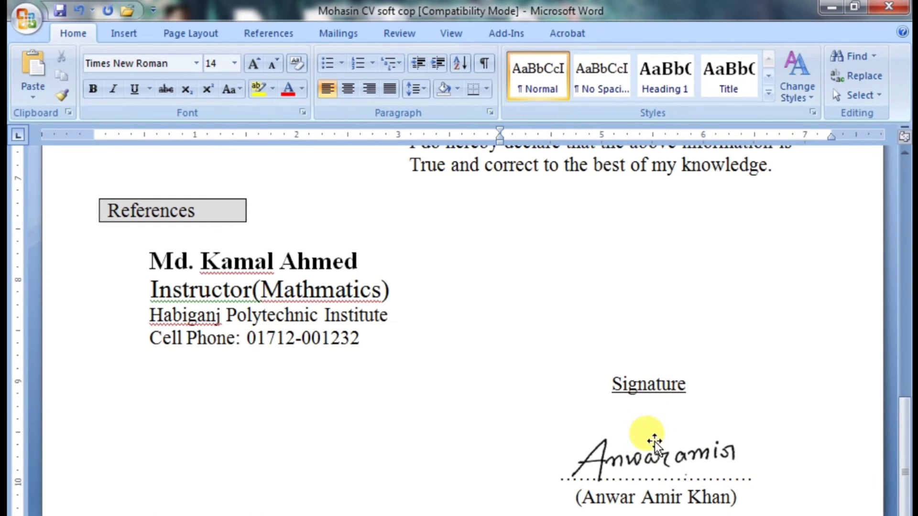
left_click(629, 444)
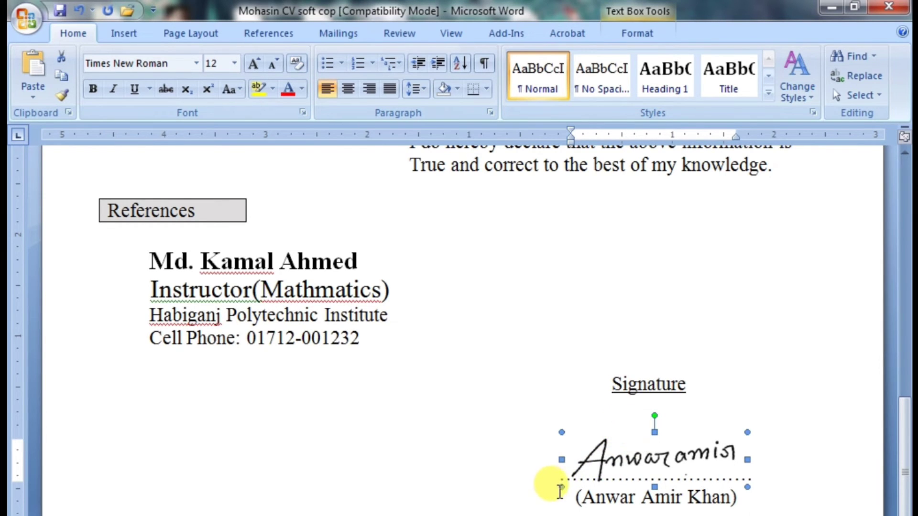
left_click_drag(560, 487, 586, 480)
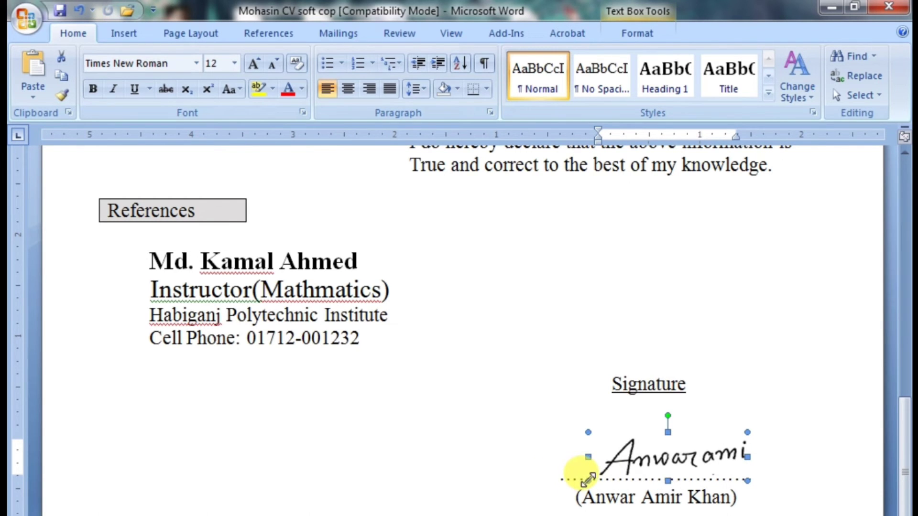
left_click_drag(588, 479, 547, 491)
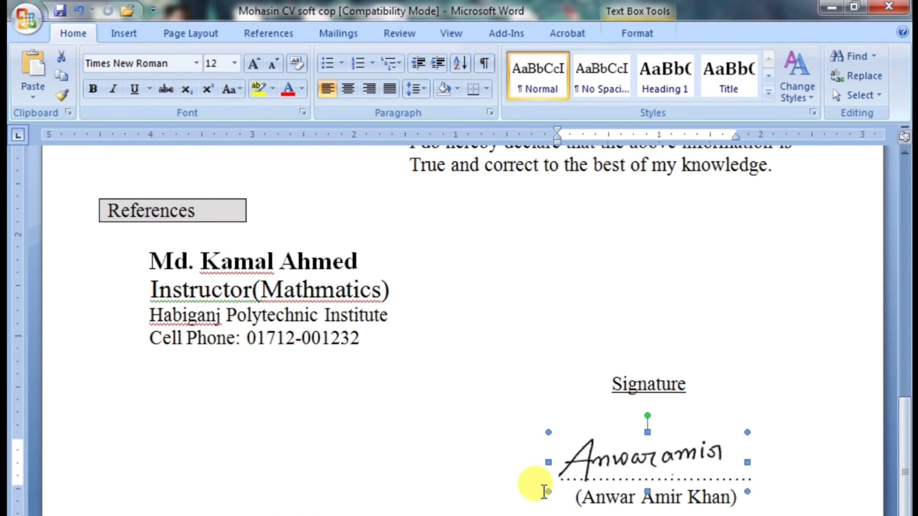
left_click(631, 413)
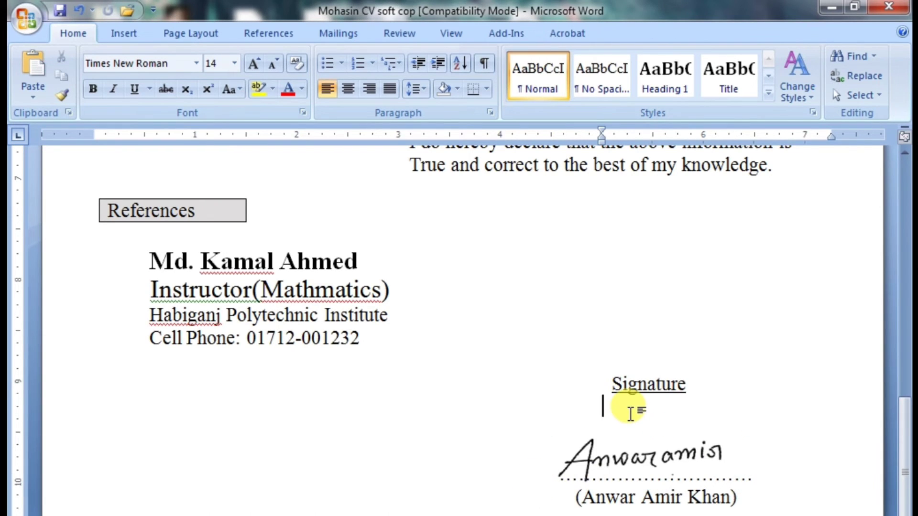